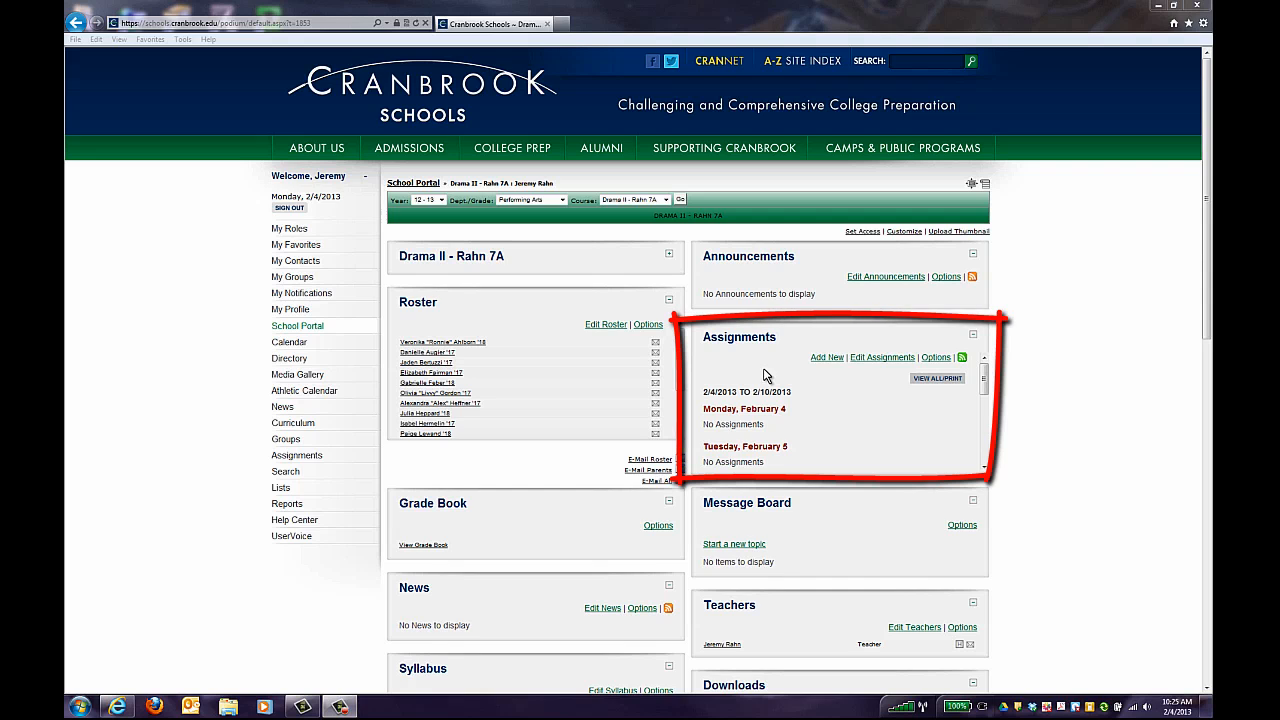
- Start adding one new assignment for the Drama II 7A section and continue to the assignment details form
{"action": "left_click", "coordinate": [827, 358]}
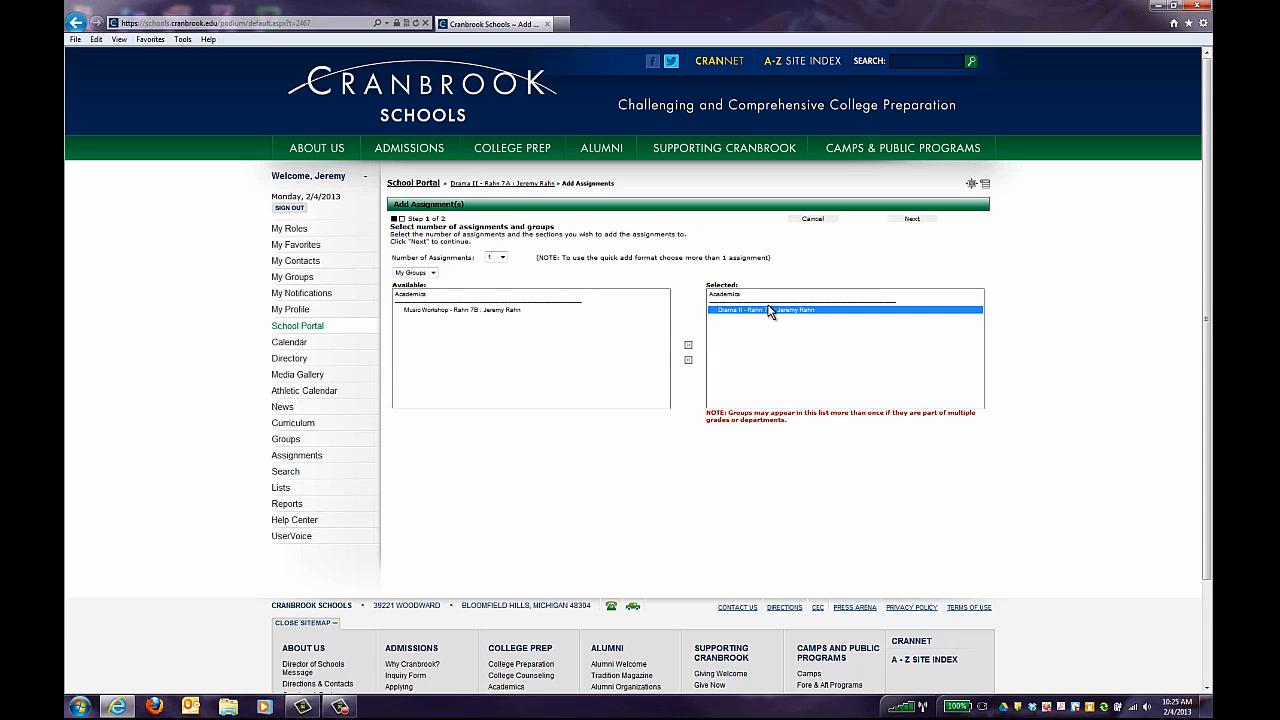
{"action": "left_click", "coordinate": [502, 258]}
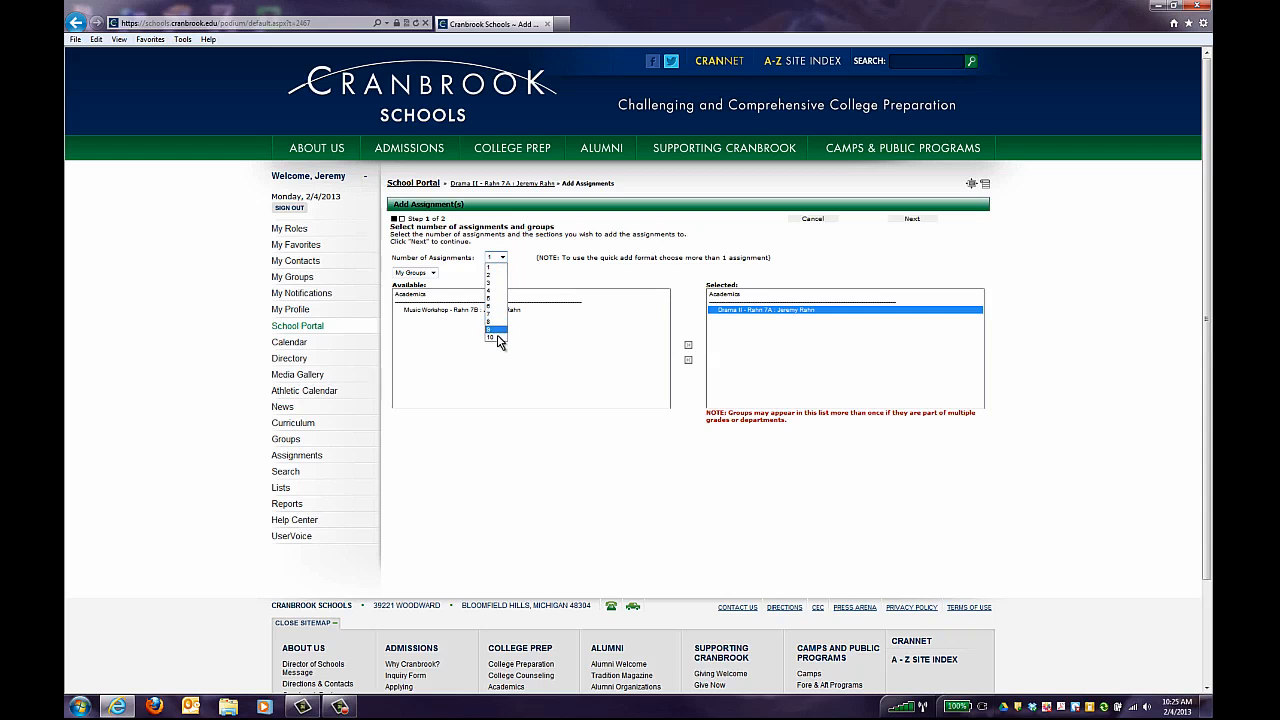
{"action": "left_click", "coordinate": [503, 258]}
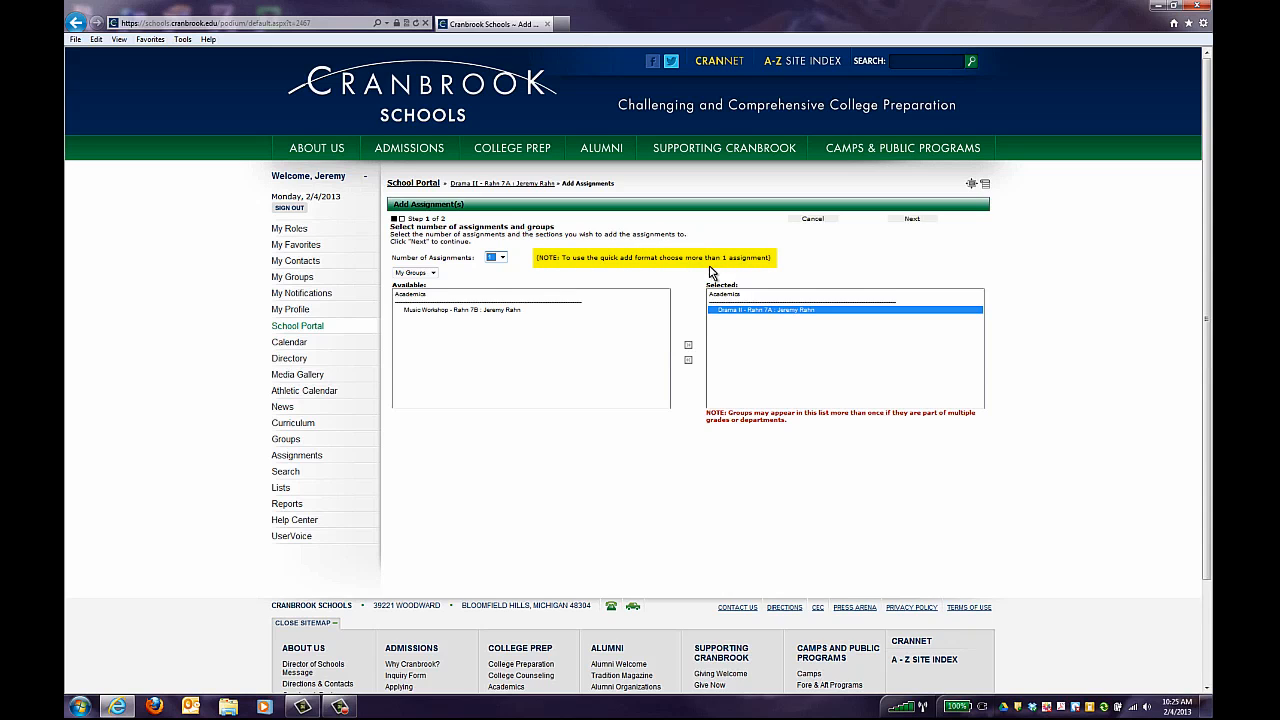
{"action": "left_click", "coordinate": [912, 222]}
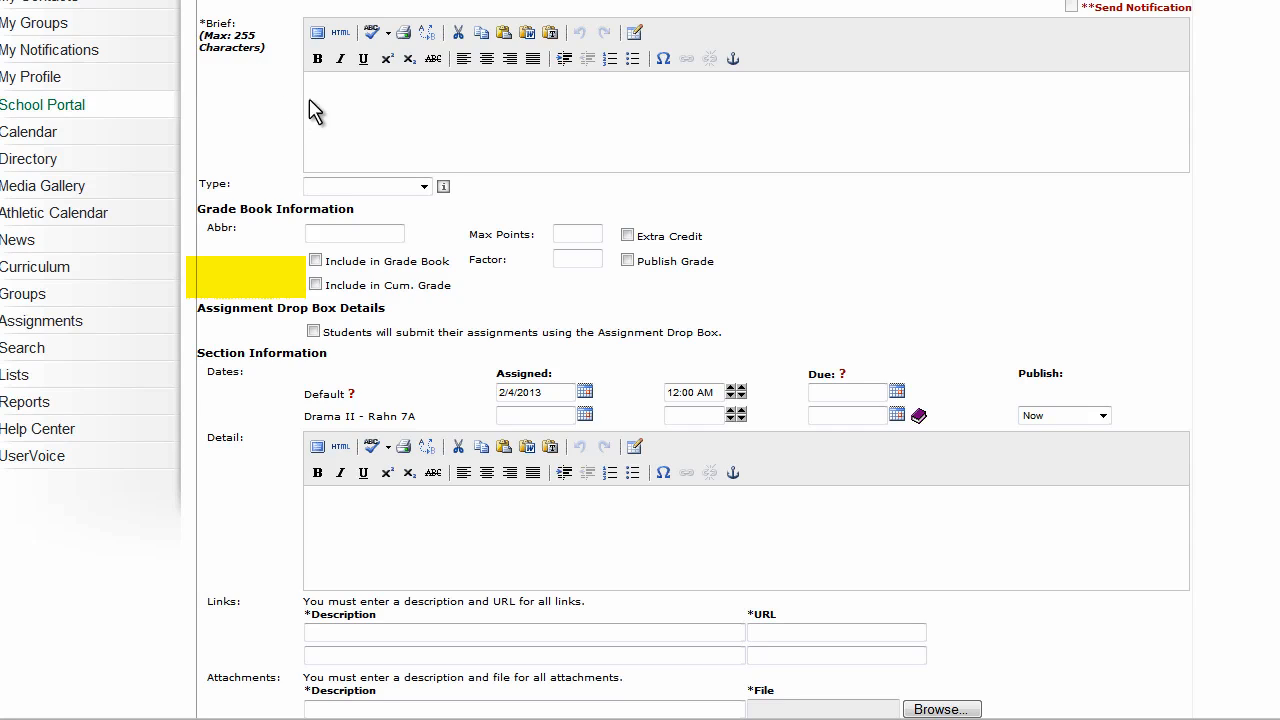
- Enter "Example - Do no complete" as the assignment's brief and set its type to Homework
{"action": "left_click", "coordinate": [345, 100]}
{"action": "type", "text": "Exam"}
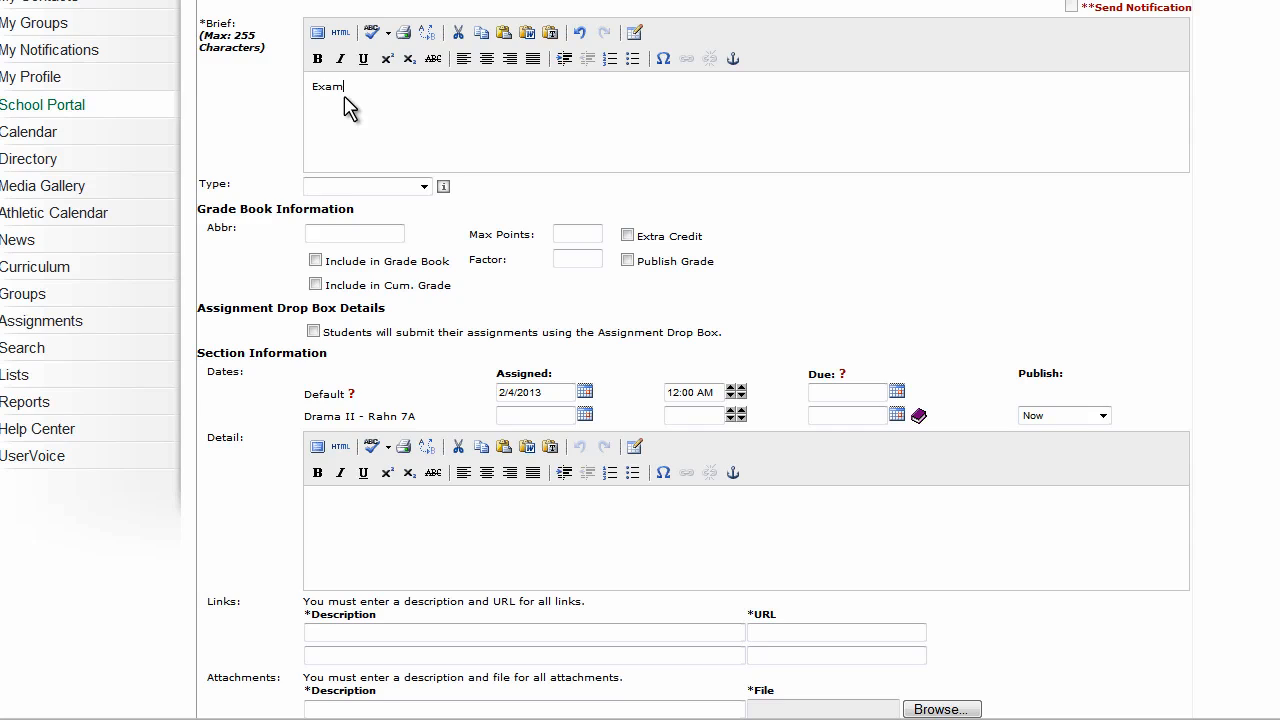
{"action": "type", "text": "ple - Do no complete"}
{"action": "left_click", "coordinate": [424, 188]}
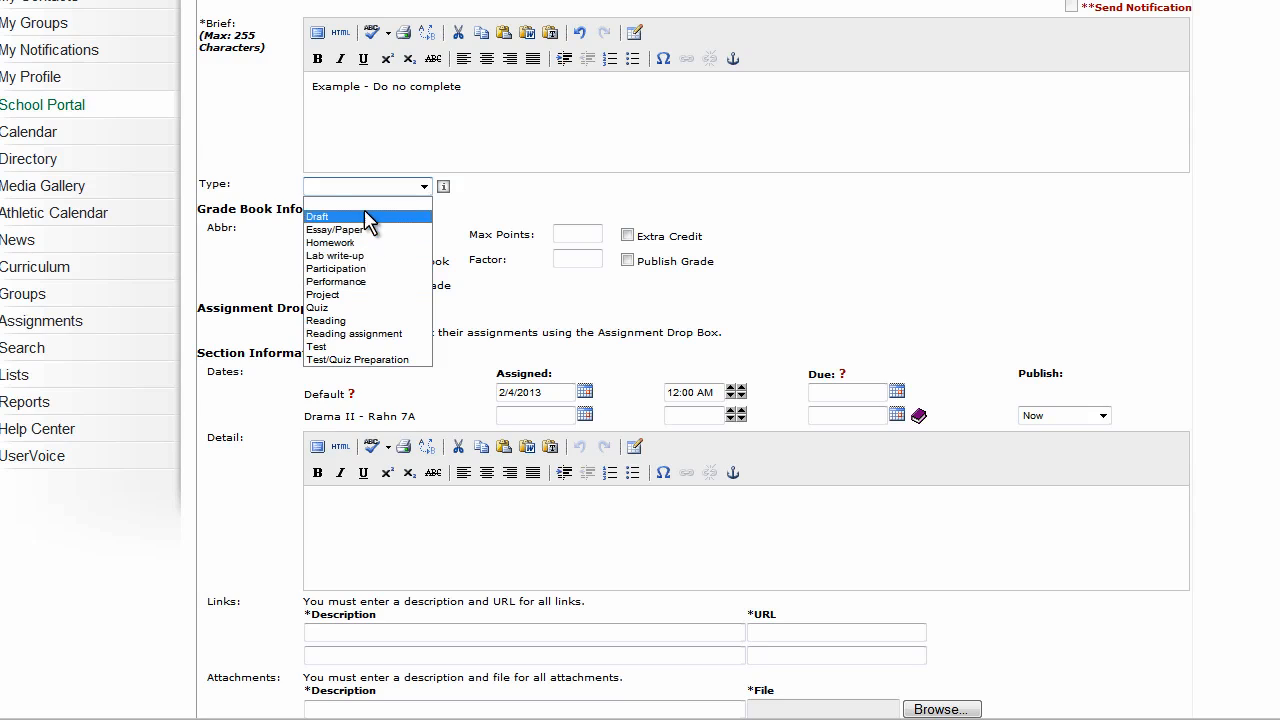
{"action": "left_click", "coordinate": [370, 240]}
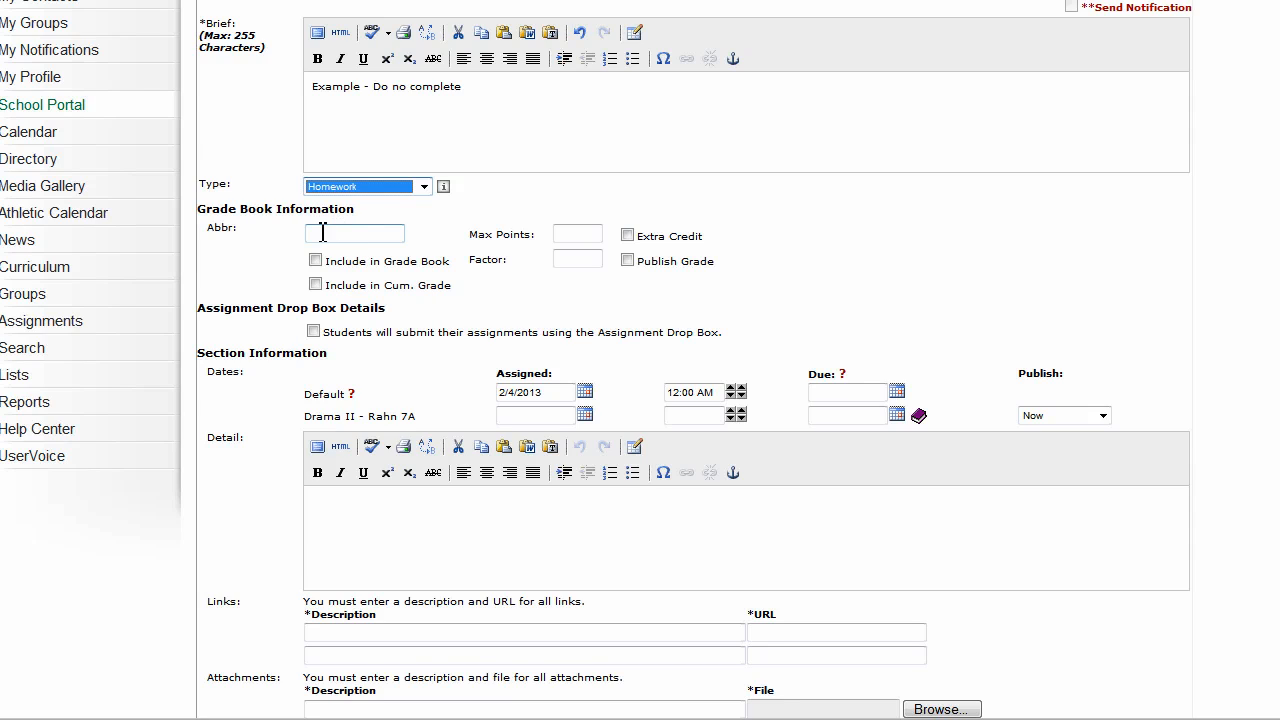
- Set the grade book abbreviation to "Example" and the maximum points to 10
{"action": "left_click", "coordinate": [340, 233]}
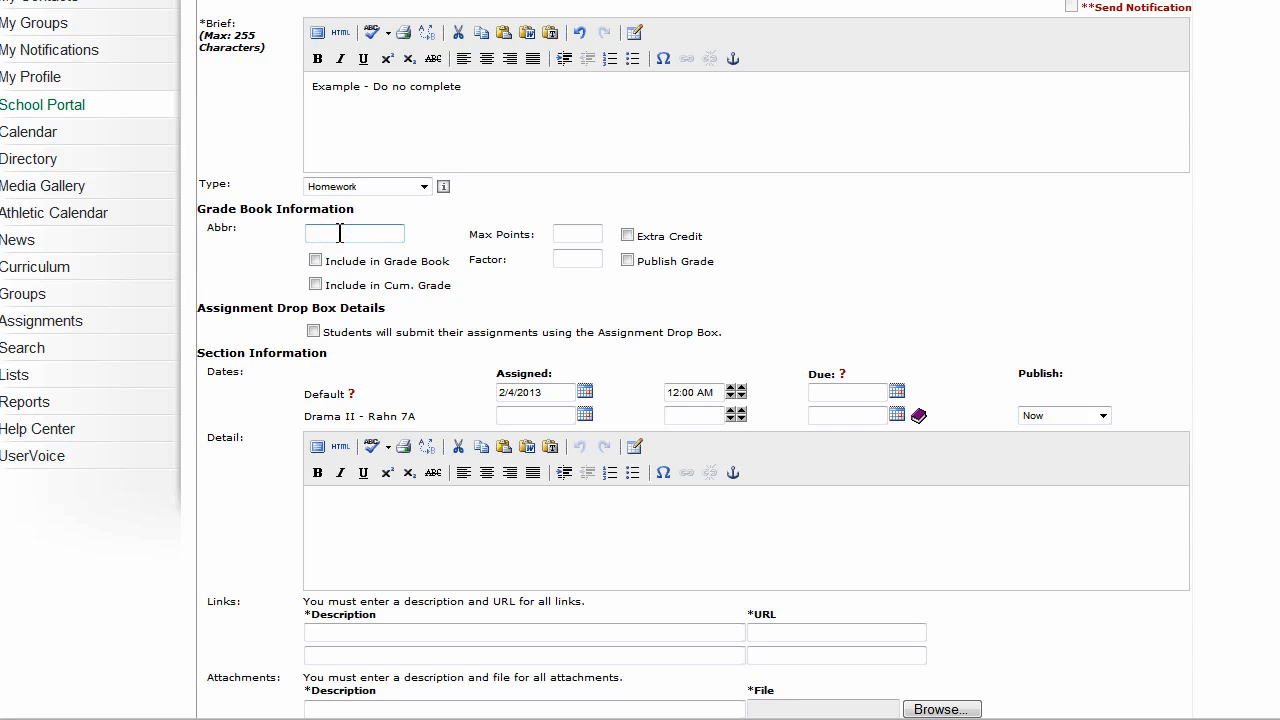
{"action": "type", "text": "Example"}
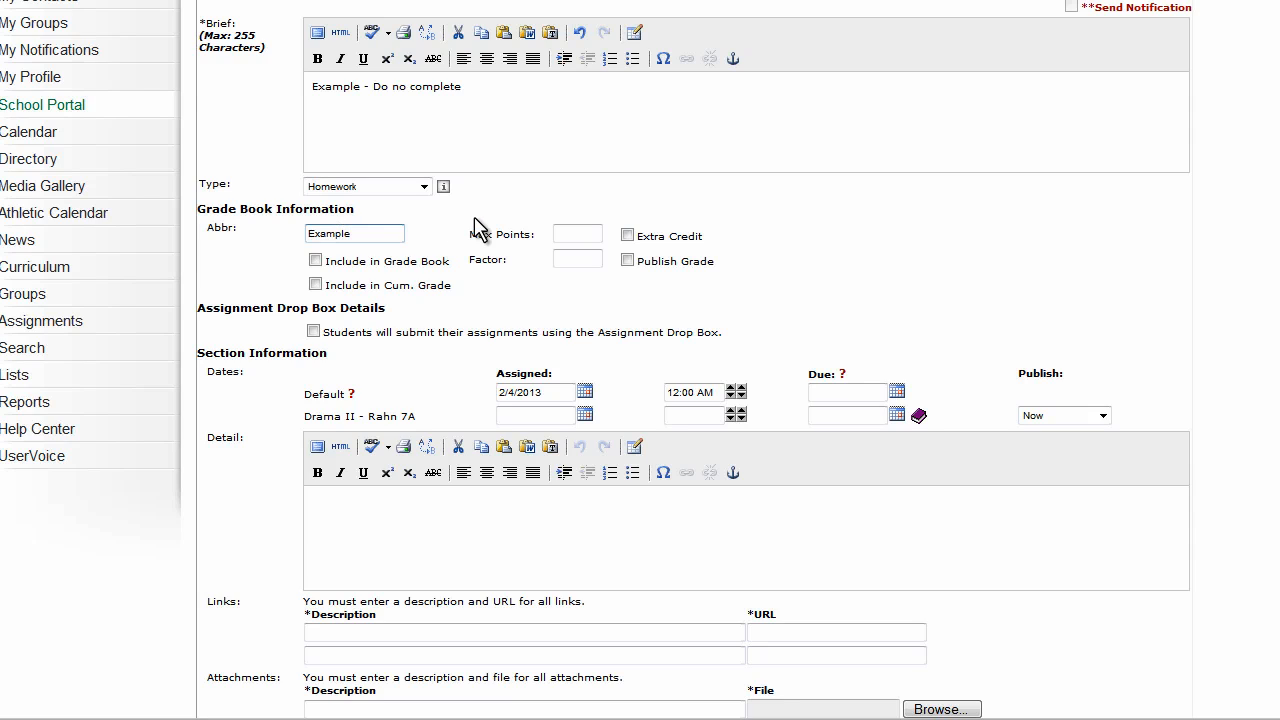
{"action": "left_click", "coordinate": [588, 234]}
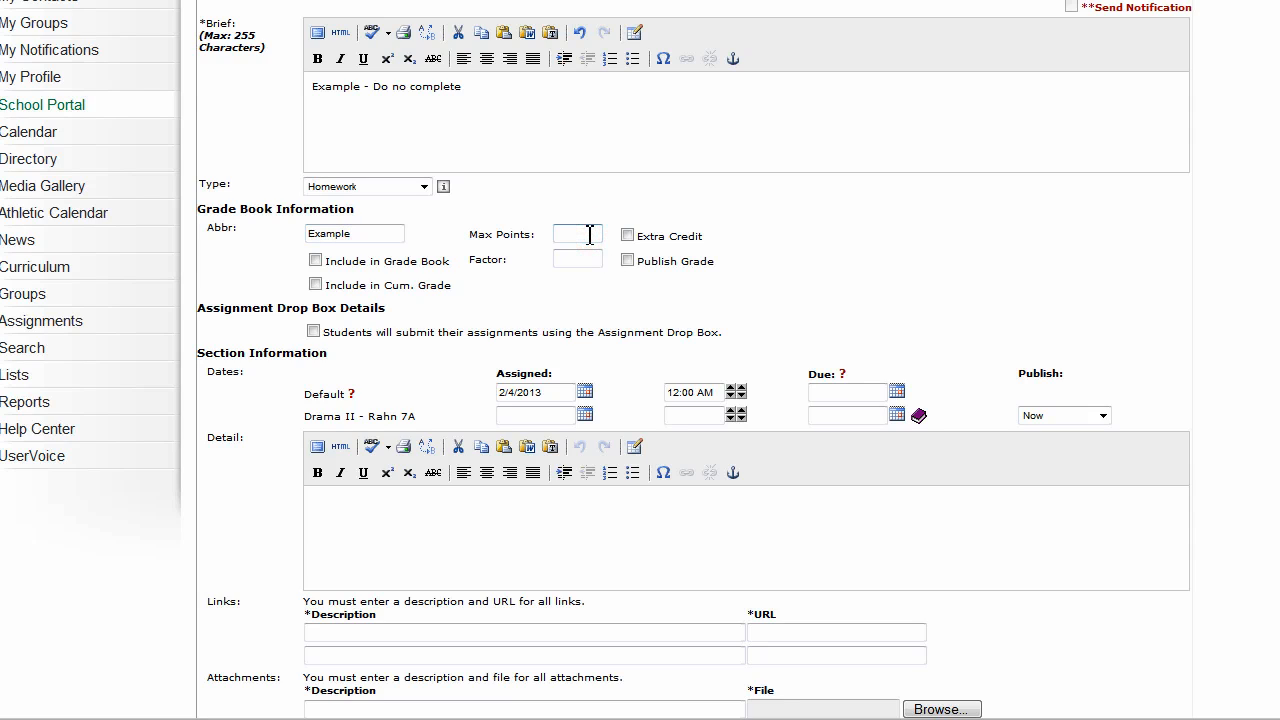
{"action": "type", "text": "10"}
- Include the assignment in the grade book and the cumulative grade, with a factor of 1
{"action": "left_click", "coordinate": [315, 261]}
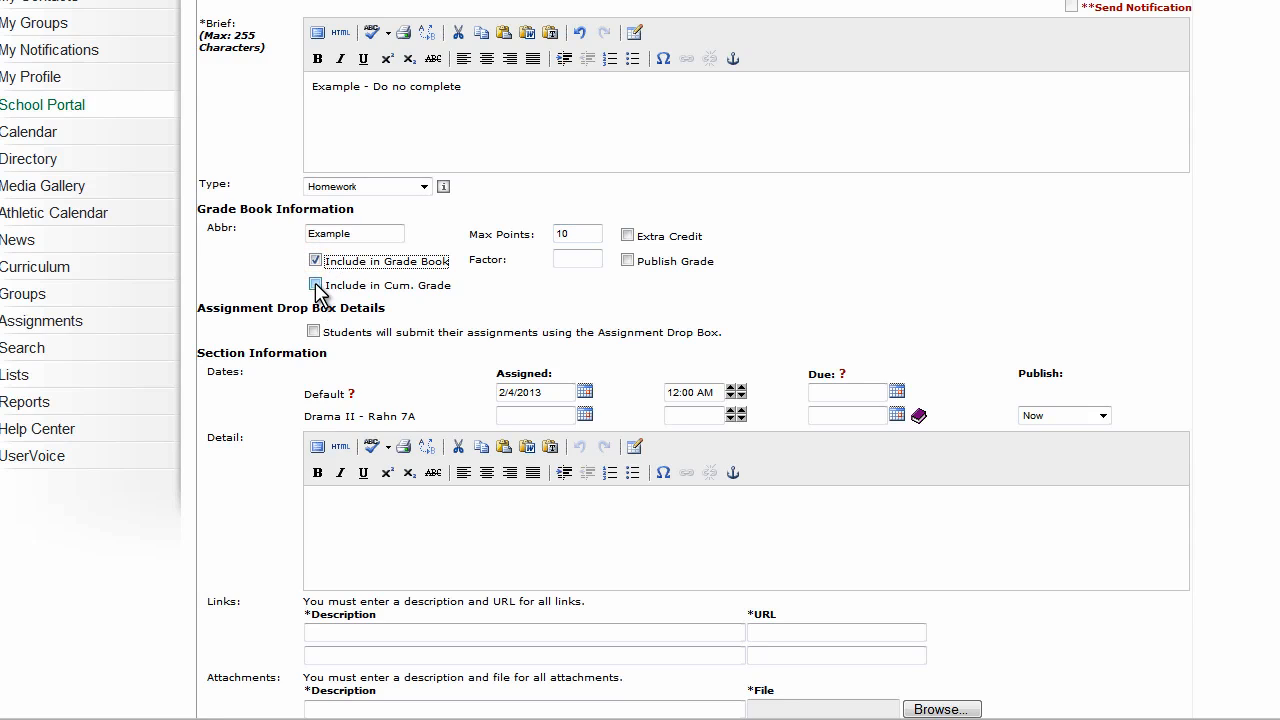
{"action": "left_click", "coordinate": [315, 285]}
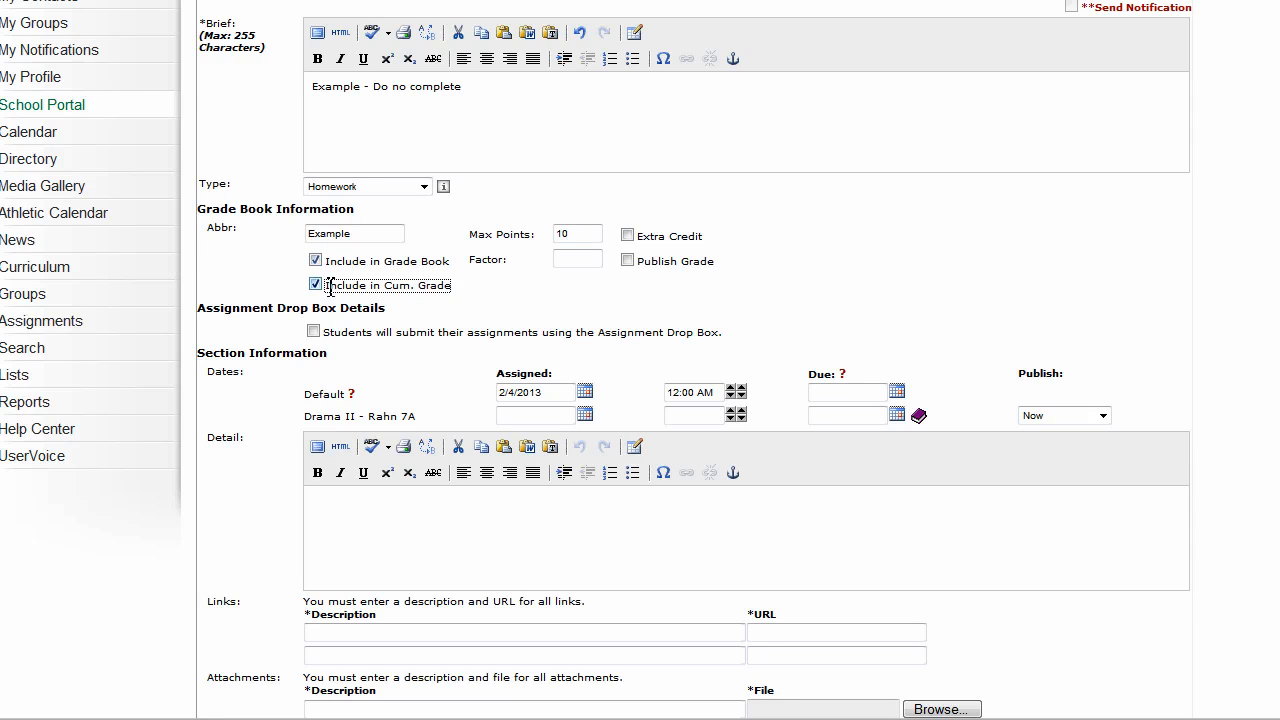
{"action": "left_click", "coordinate": [568, 259]}
{"action": "left_click", "coordinate": [568, 258]}
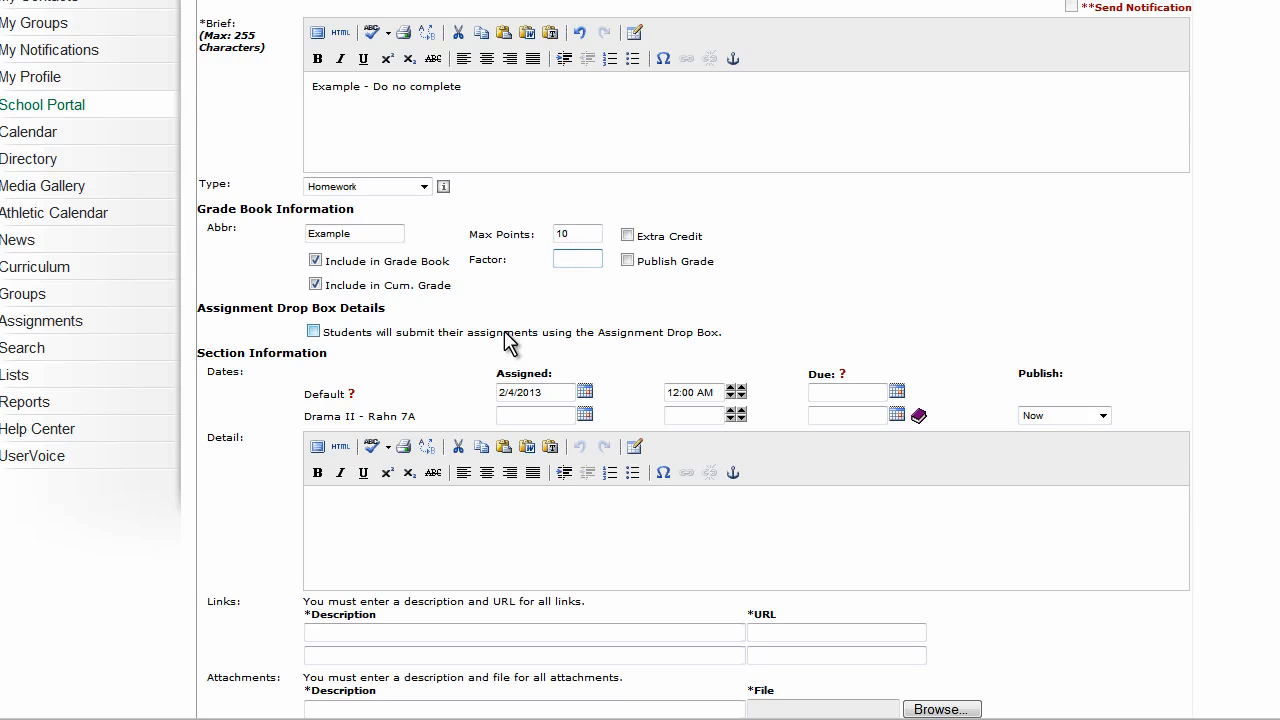
{"action": "type", "text": "1"}
{"action": "left_click", "coordinate": [556, 235]}
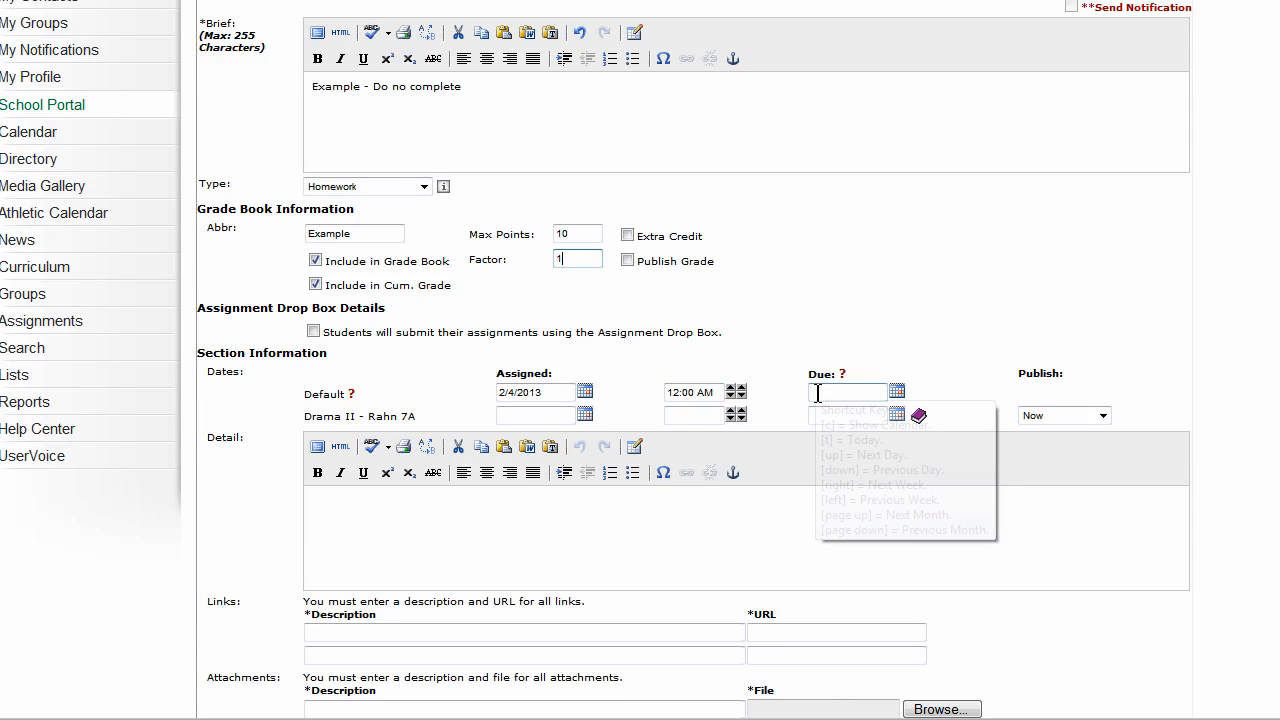
- Set the default due date to 2/6/2013 and the Drama II section's Publish option to No
{"action": "left_click", "coordinate": [897, 393]}
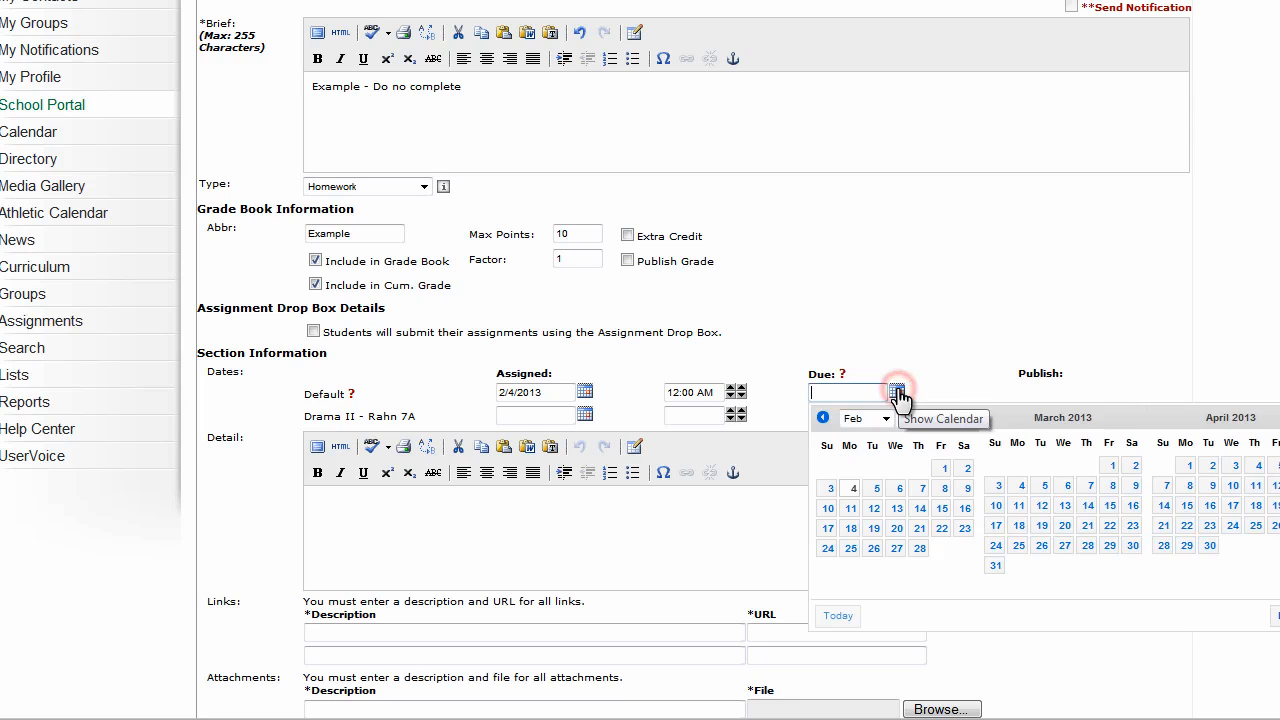
{"action": "left_click", "coordinate": [899, 488]}
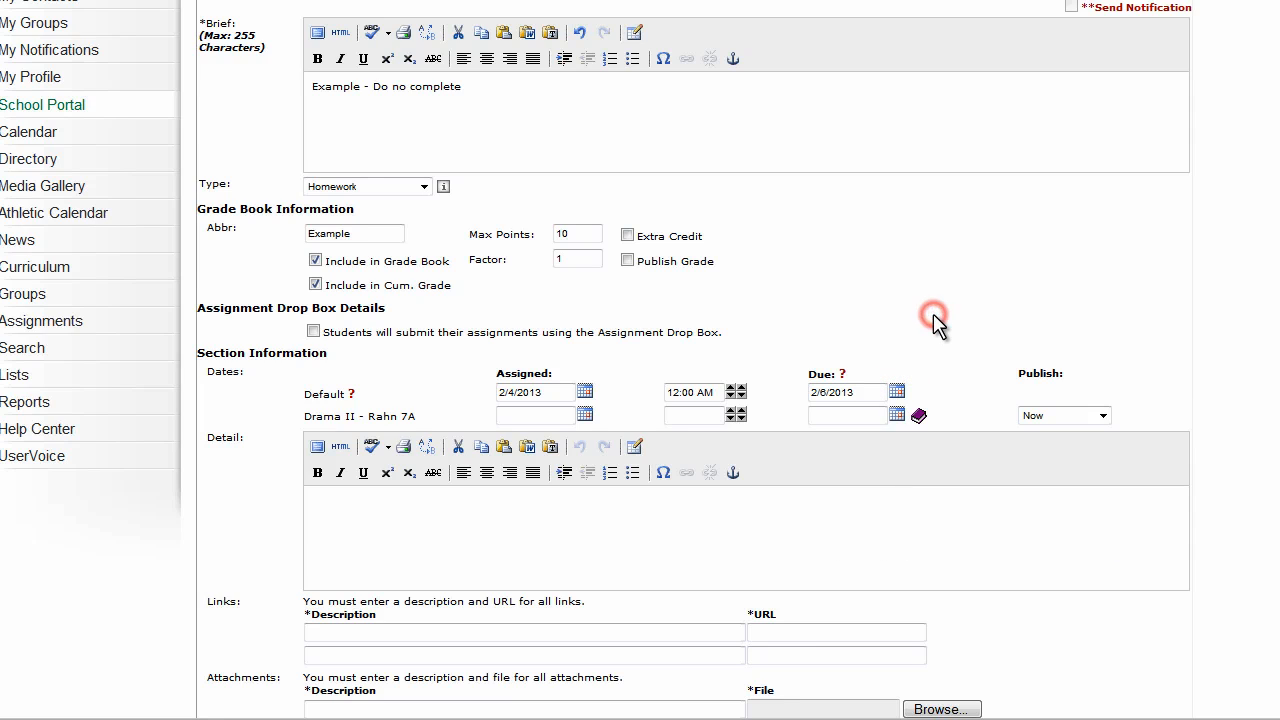
{"action": "scroll", "coordinate": [933, 320], "scroll_direction": "down", "scroll_amount": 3}
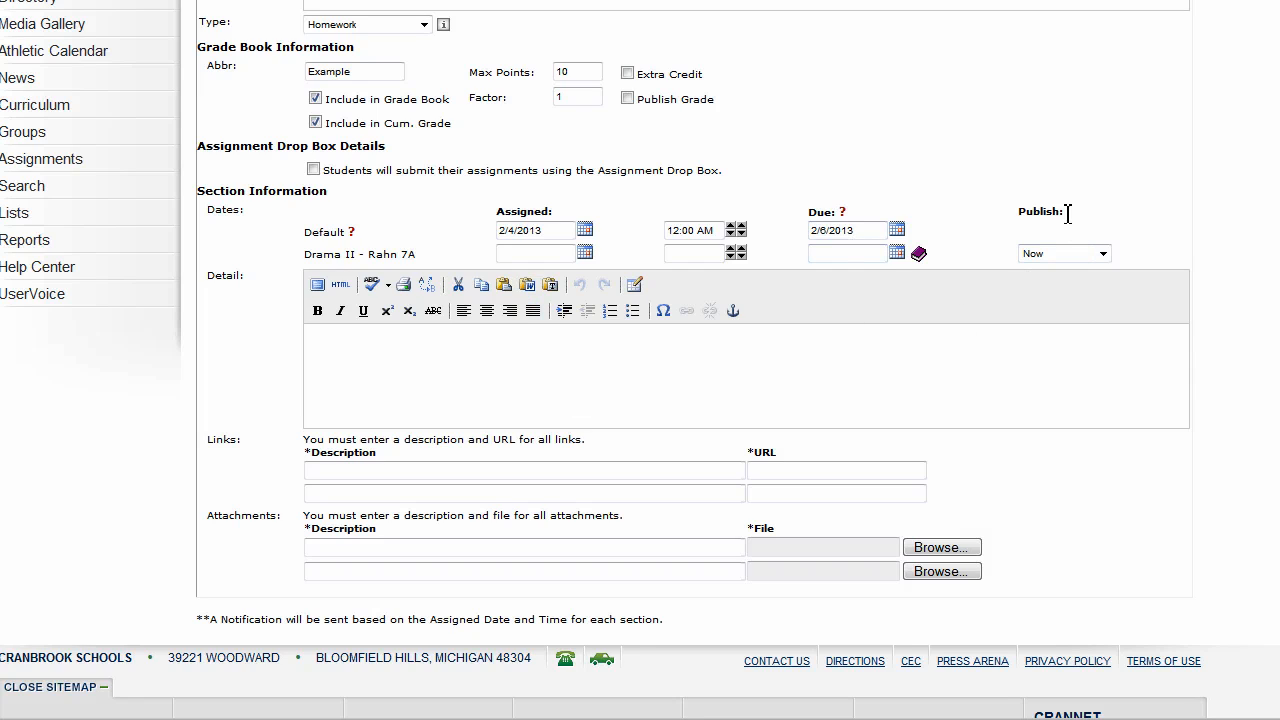
{"action": "left_click", "coordinate": [1103, 254]}
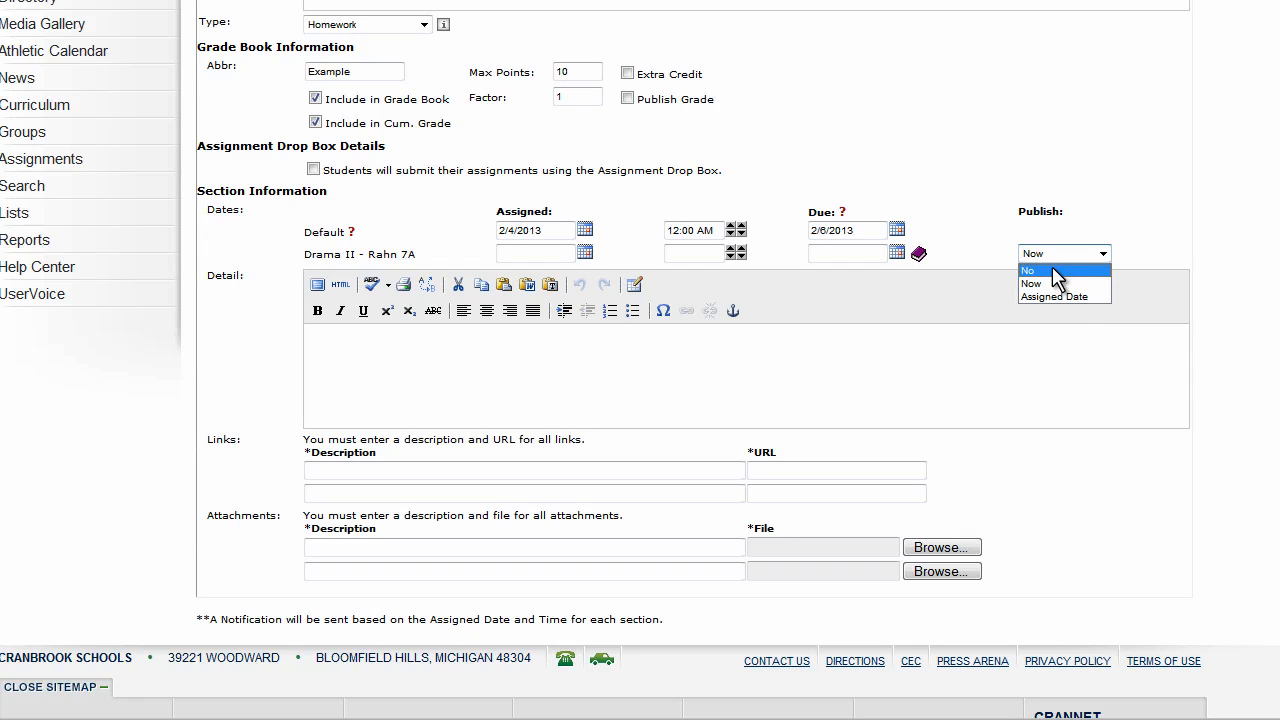
{"action": "left_click", "coordinate": [1053, 269]}
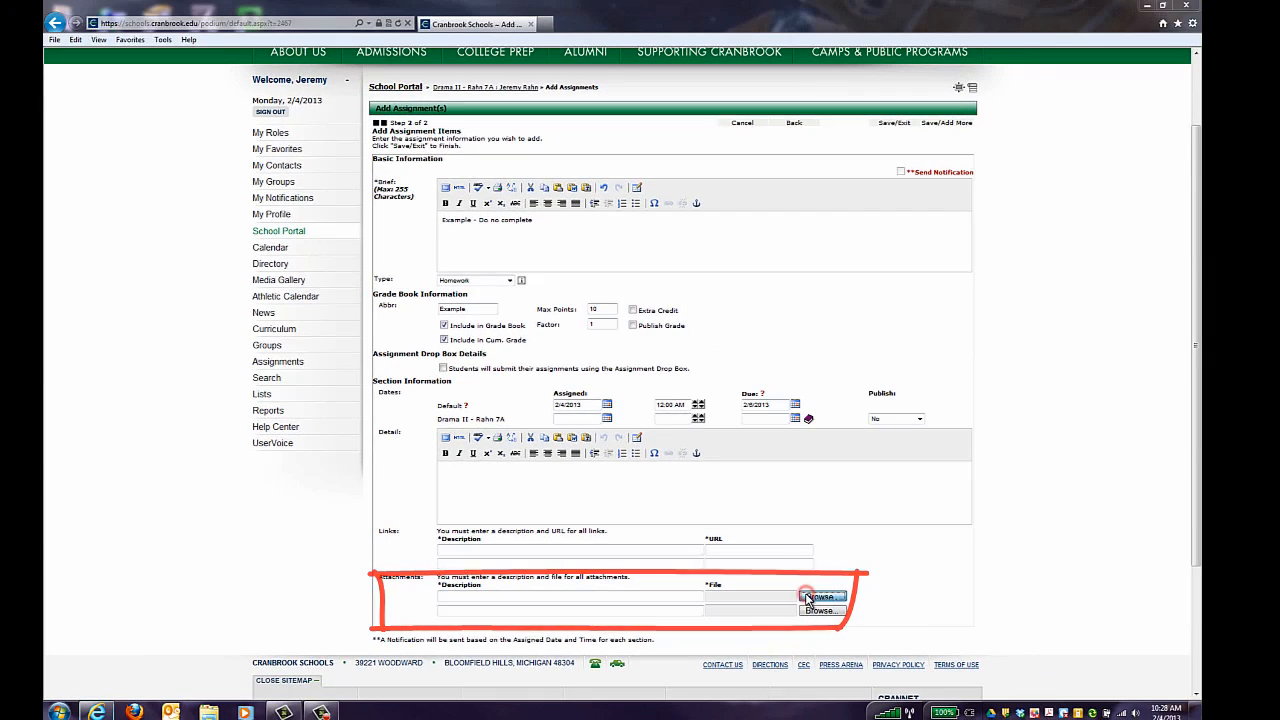
- Choose Character Study Proposal.docx from the AdvDrama folder in My Documents on drive H: as the first attachment file
{"action": "left_click", "coordinate": [818, 596]}
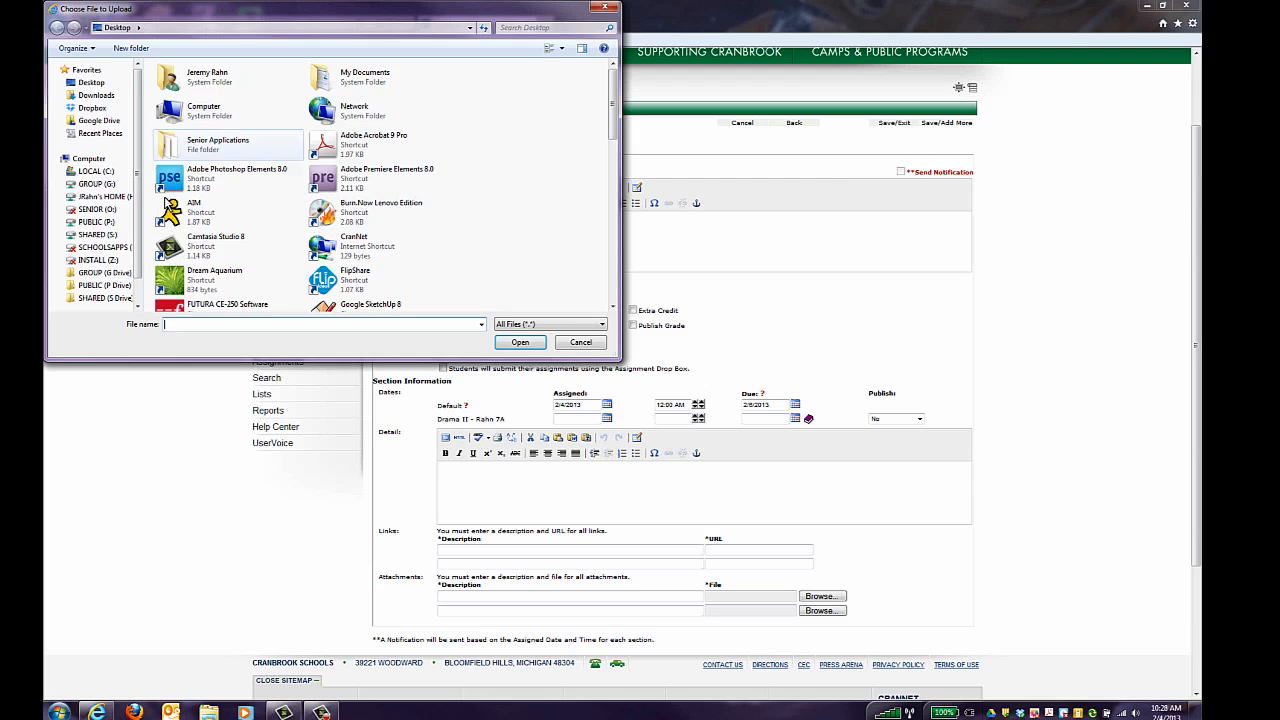
{"action": "left_click", "coordinate": [100, 197]}
{"action": "double_click", "coordinate": [190, 108]}
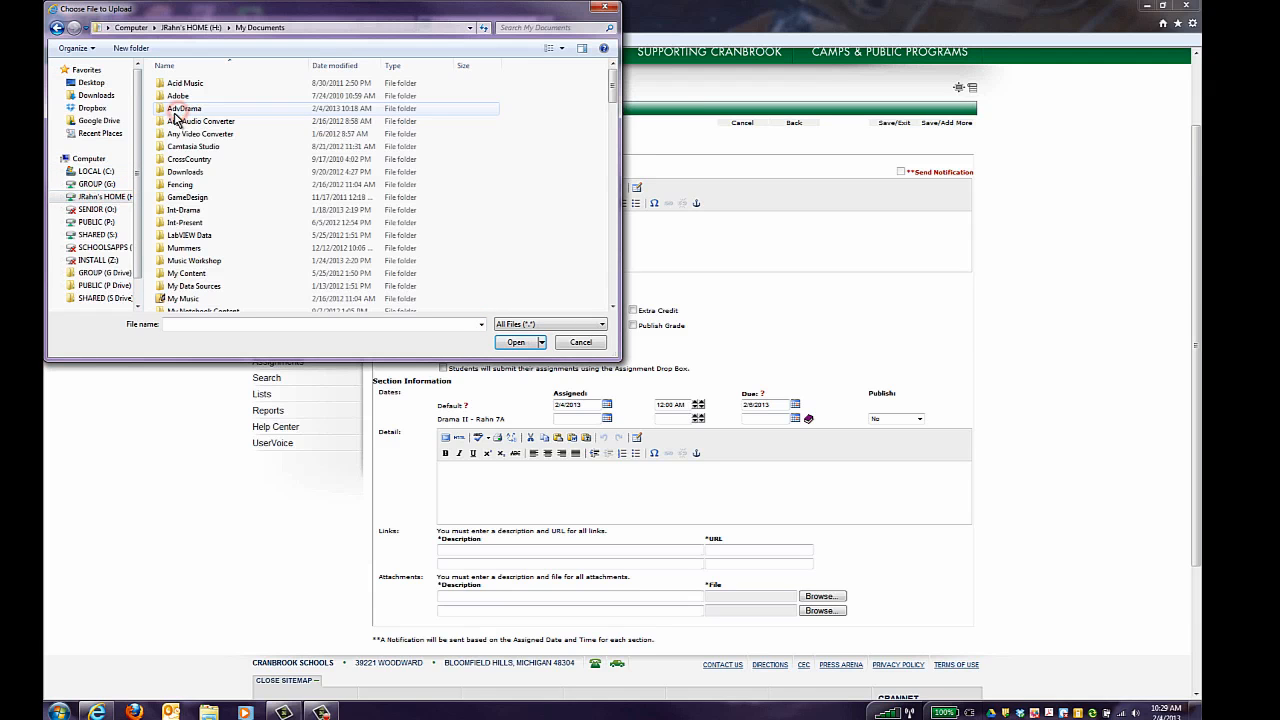
{"action": "double_click", "coordinate": [190, 108]}
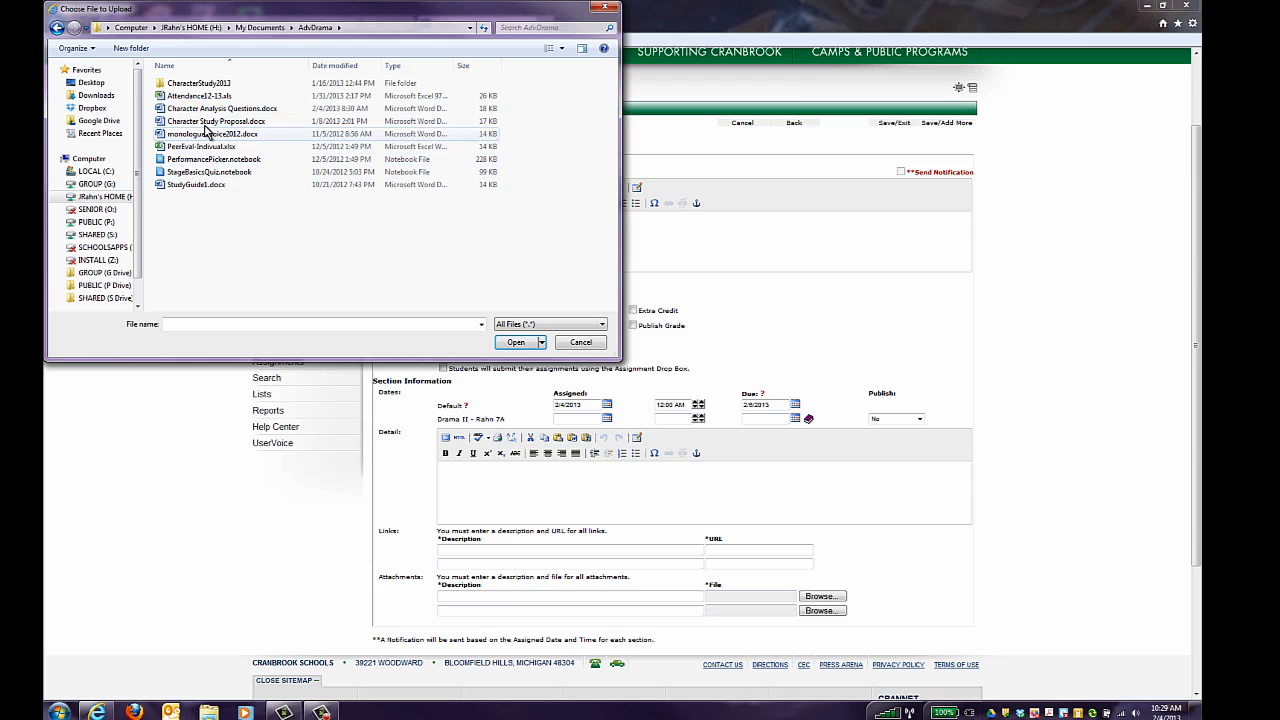
{"action": "left_click", "coordinate": [204, 122]}
{"action": "left_click", "coordinate": [514, 342]}
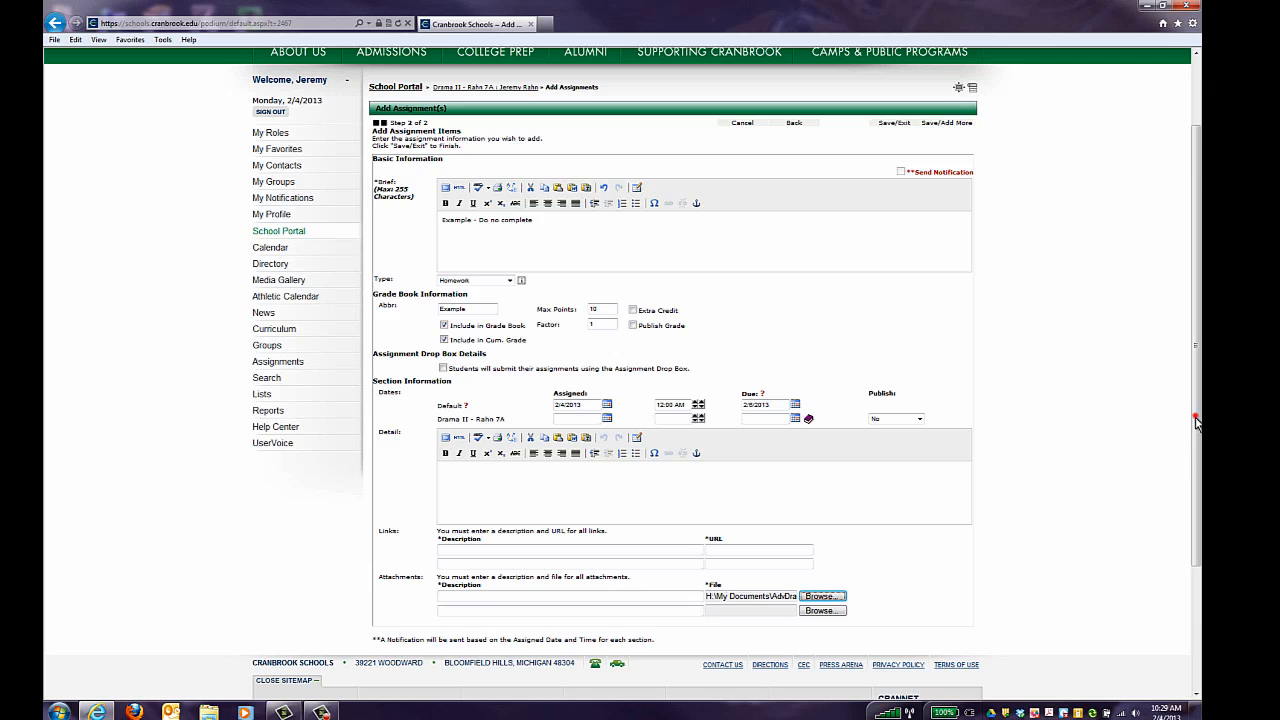
- Save the completed assignment and exit to the Drama II class page
{"action": "left_click_drag", "start_coordinate": [1195, 420], "coordinate": [1197, 472]}
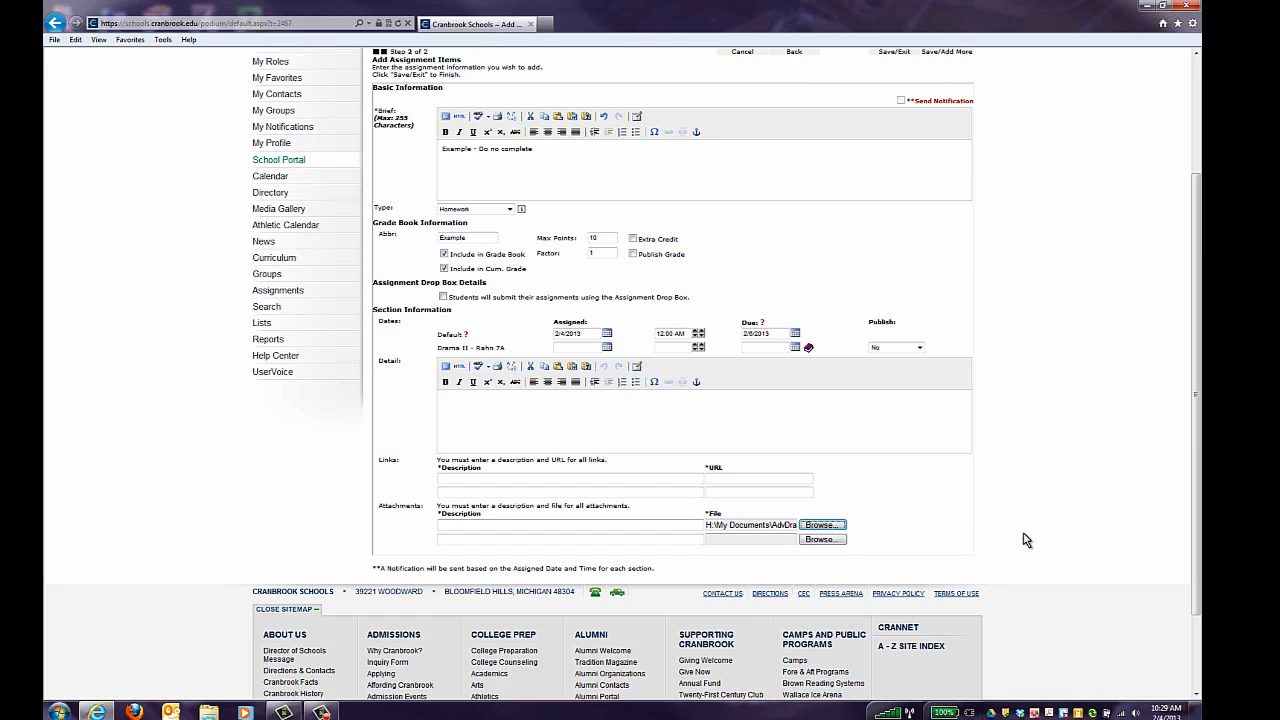
{"action": "scroll", "coordinate": [1025, 540], "scroll_direction": "up", "scroll_amount": 3}
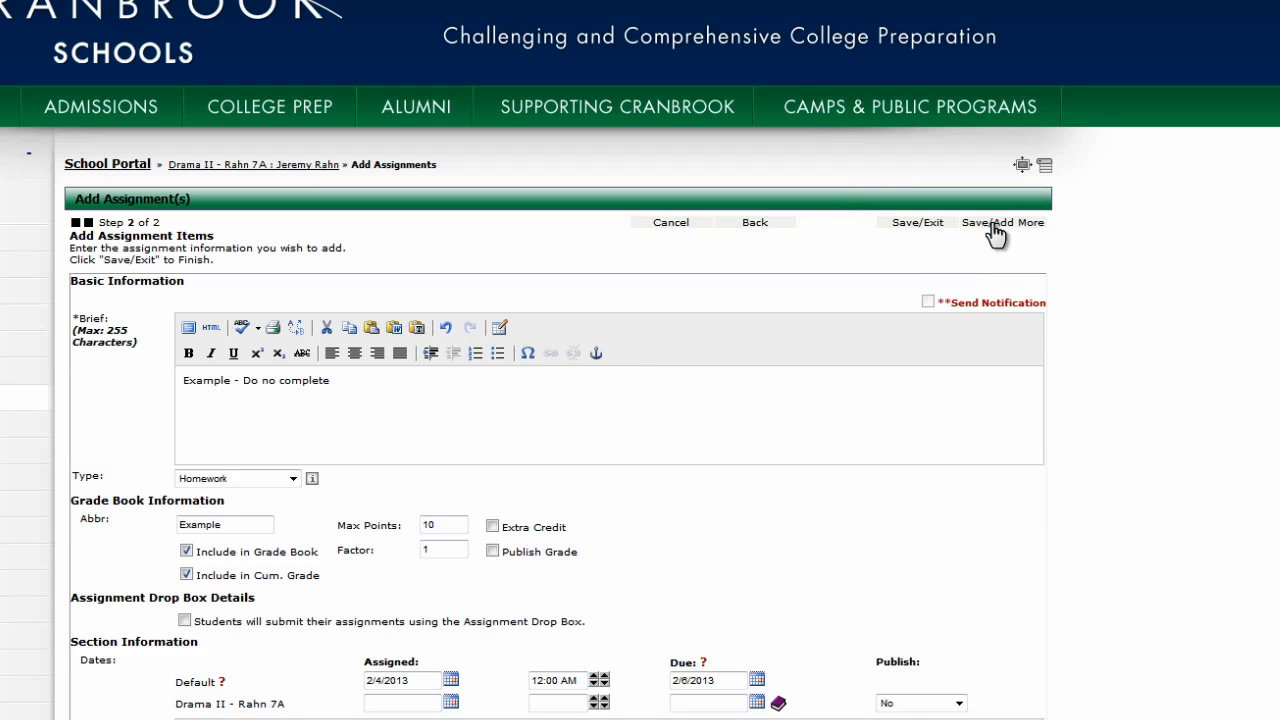
{"action": "left_click", "coordinate": [912, 230]}
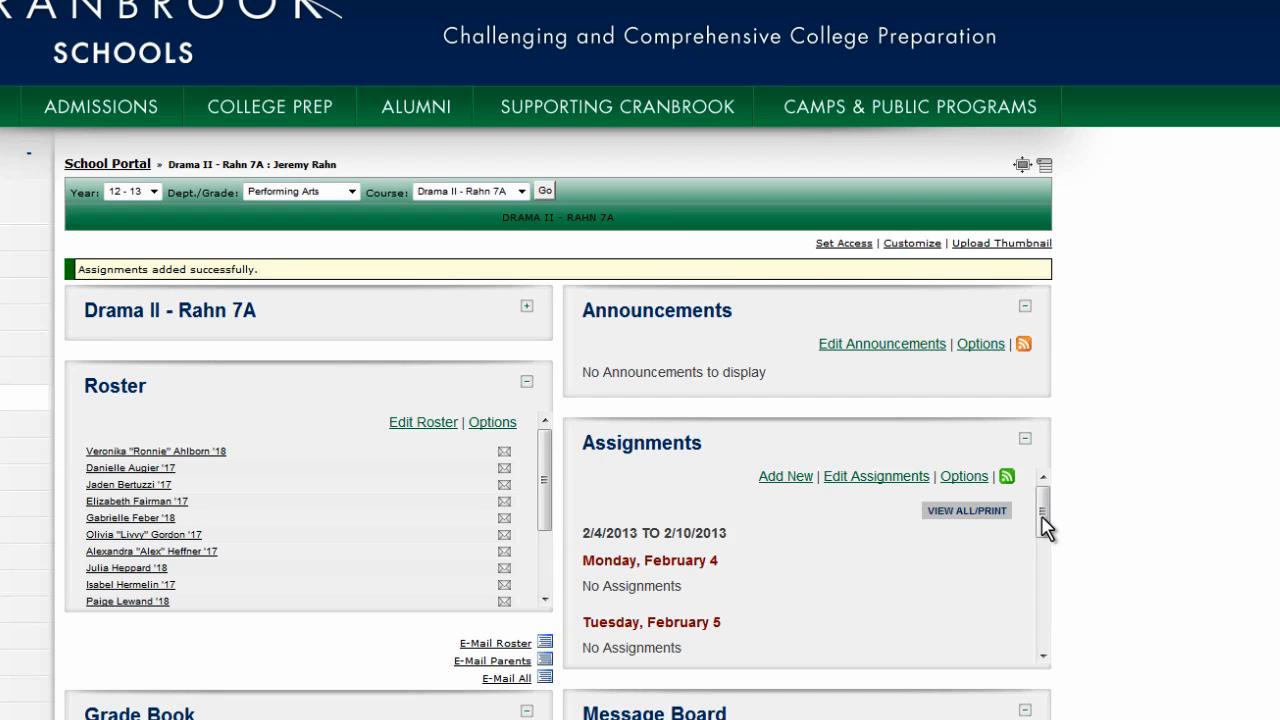
- Check the class page's assignment list for the week of 2/4/2013 to 2/10/2013, including Wednesday, February 6
{"action": "left_click_drag", "start_coordinate": [1044, 527], "coordinate": [1050, 620]}
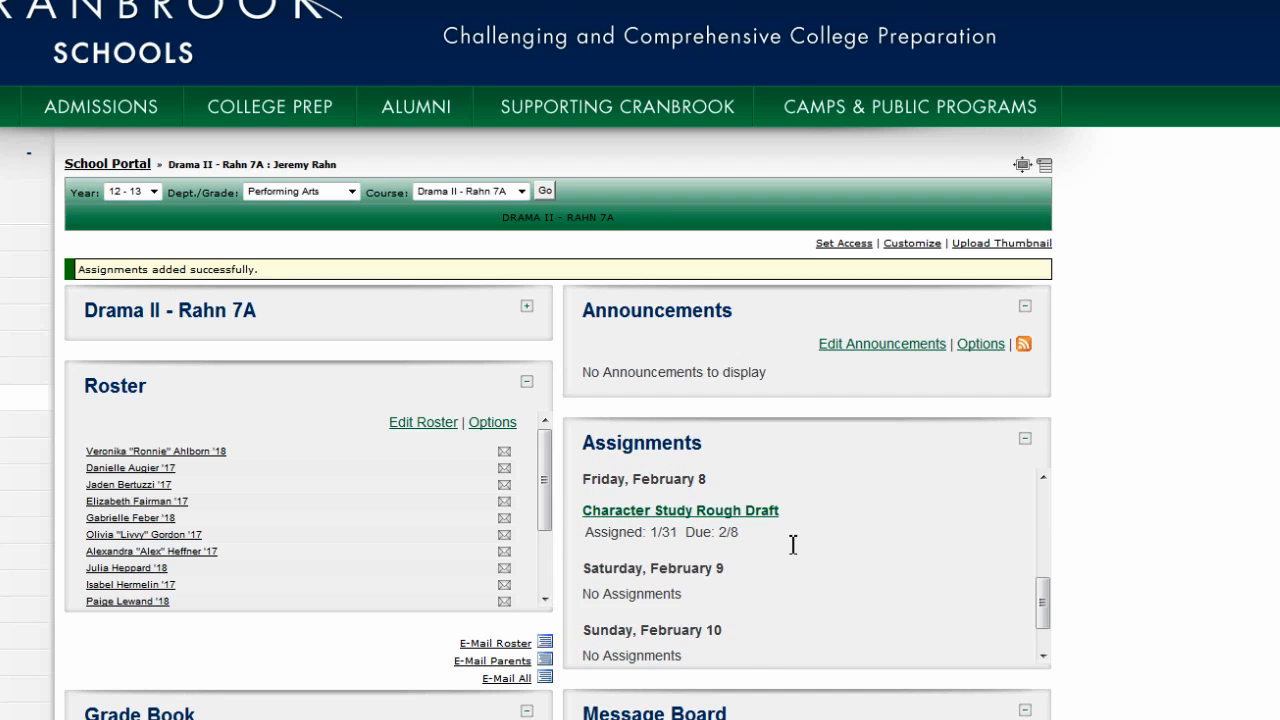
{"action": "left_click_drag", "start_coordinate": [1043, 620], "coordinate": [1045, 550]}
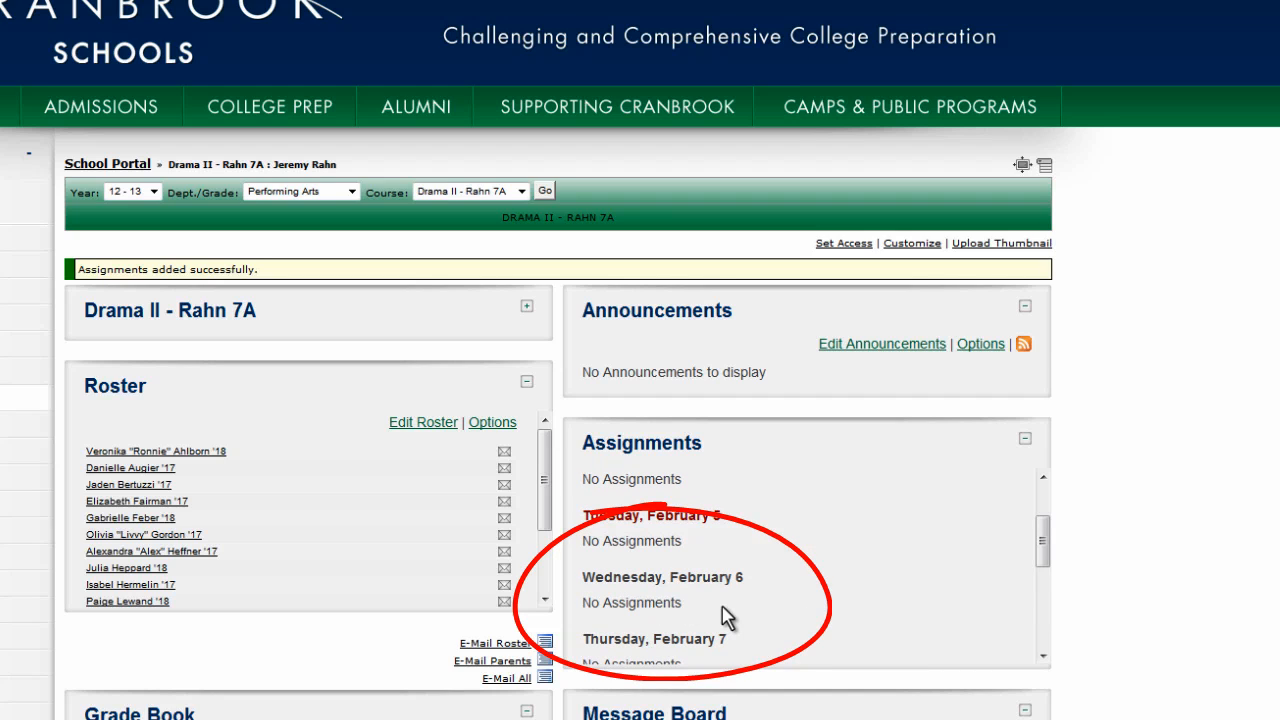
{"action": "left_click_drag", "start_coordinate": [1043, 541], "coordinate": [1048, 515]}
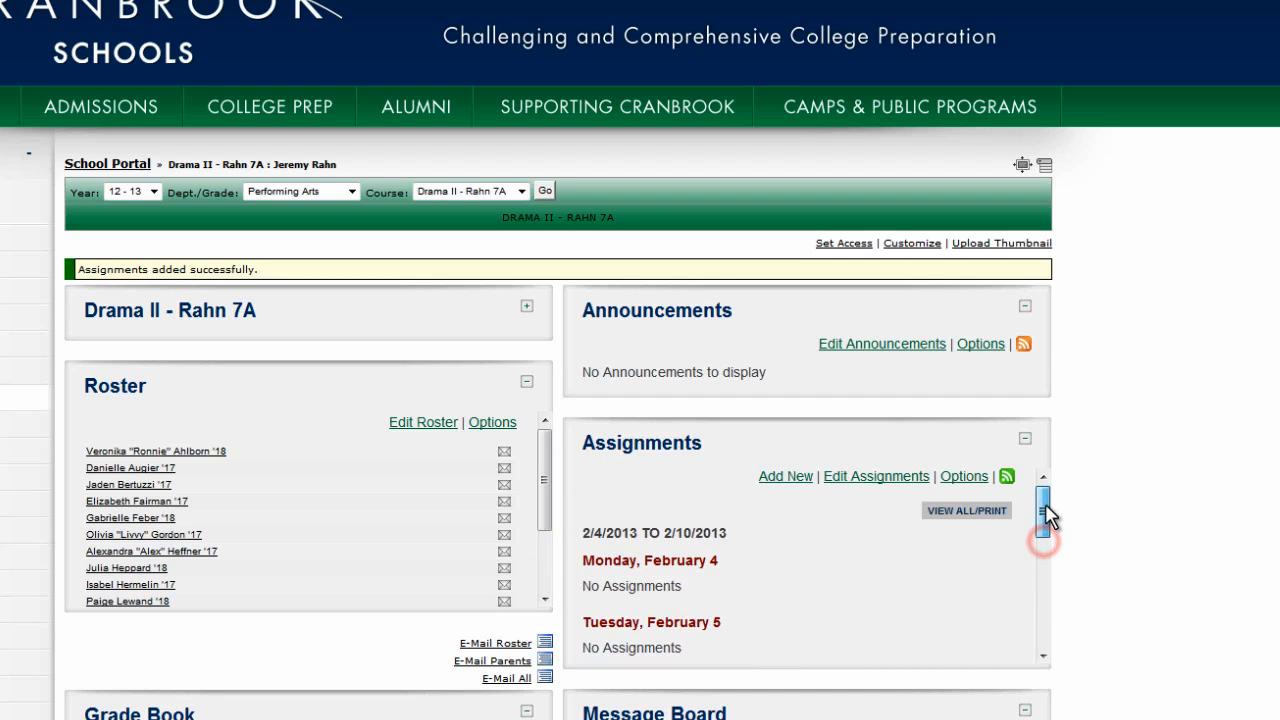